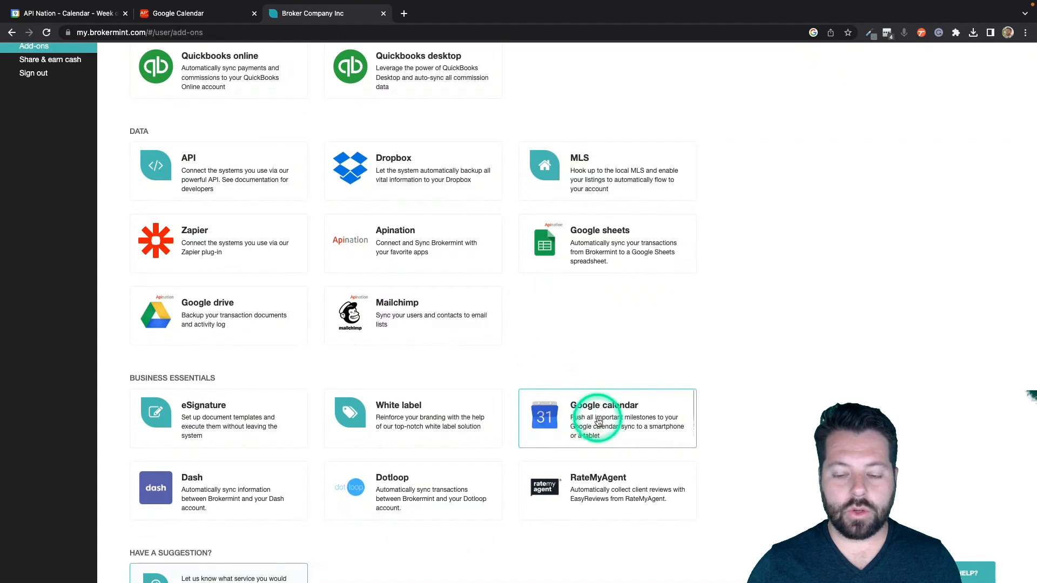
Step: Open the Google calendar add-on's Configuration and sign in with the chosen Google account
left_click(598, 422)
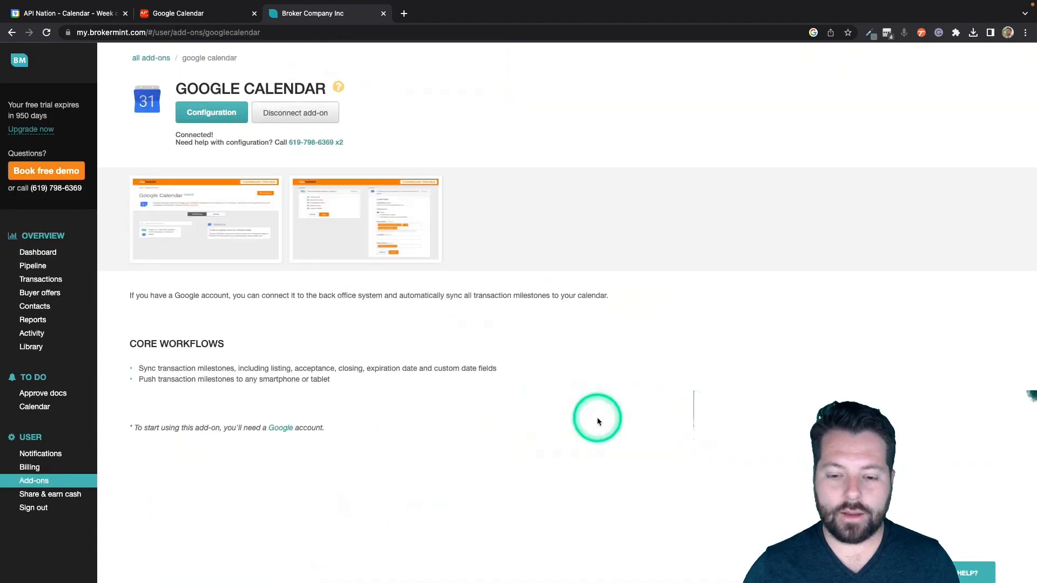
left_click(208, 114)
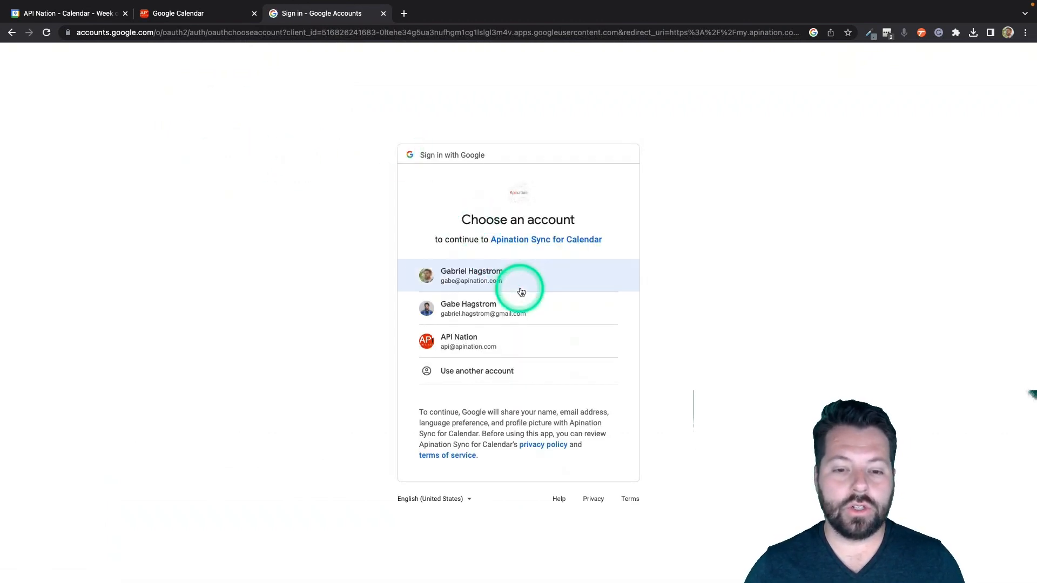
left_click(461, 276)
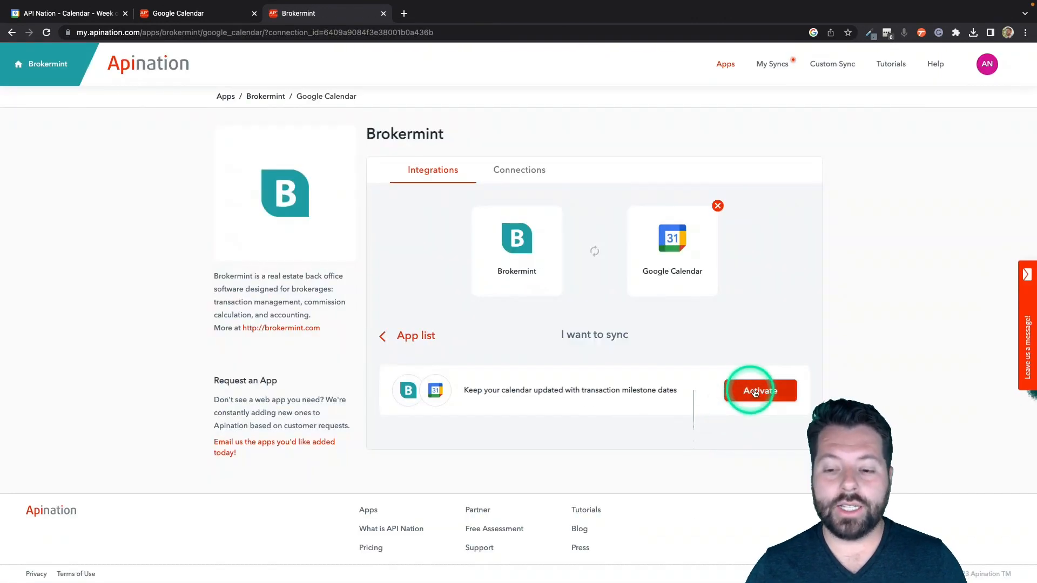
Step: Activate the 'Keep your calendar updated with transaction milestone dates' sync and scroll to its Brokermint settings
left_click(750, 395)
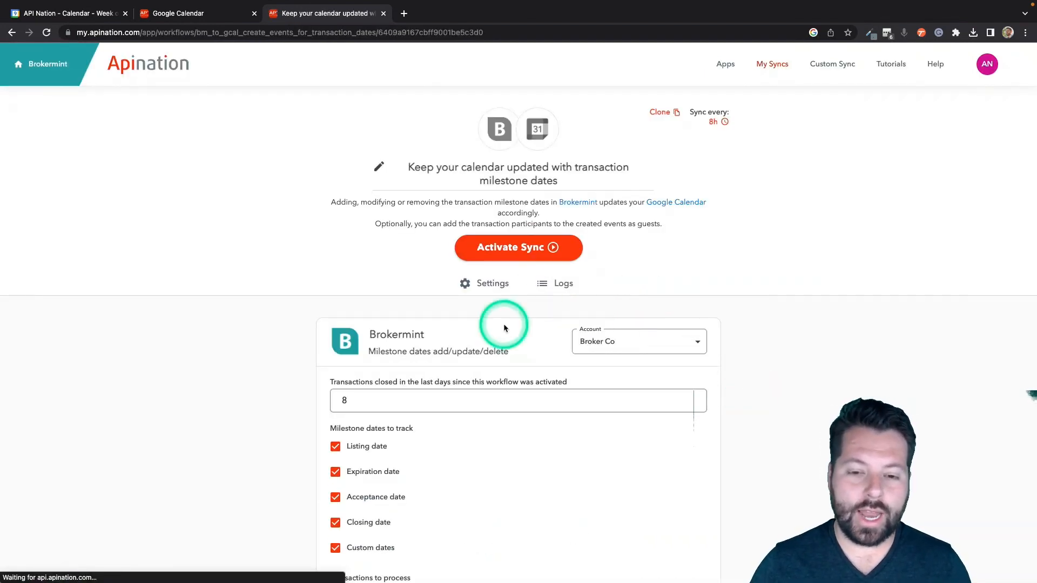
scroll(503, 324, "down", 3)
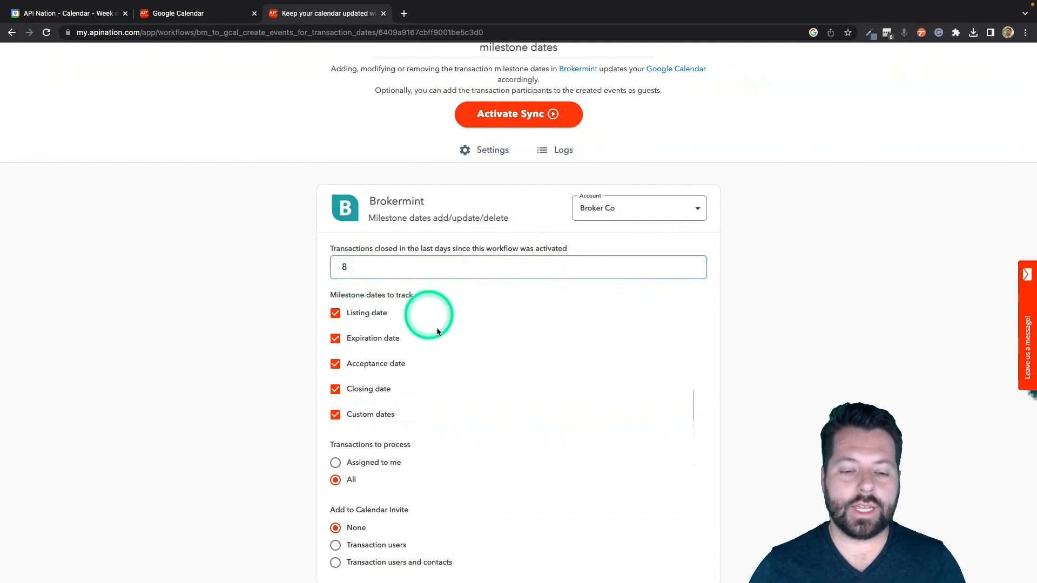
scroll(439, 335, "down", 1)
scroll(441, 338, "down", 2)
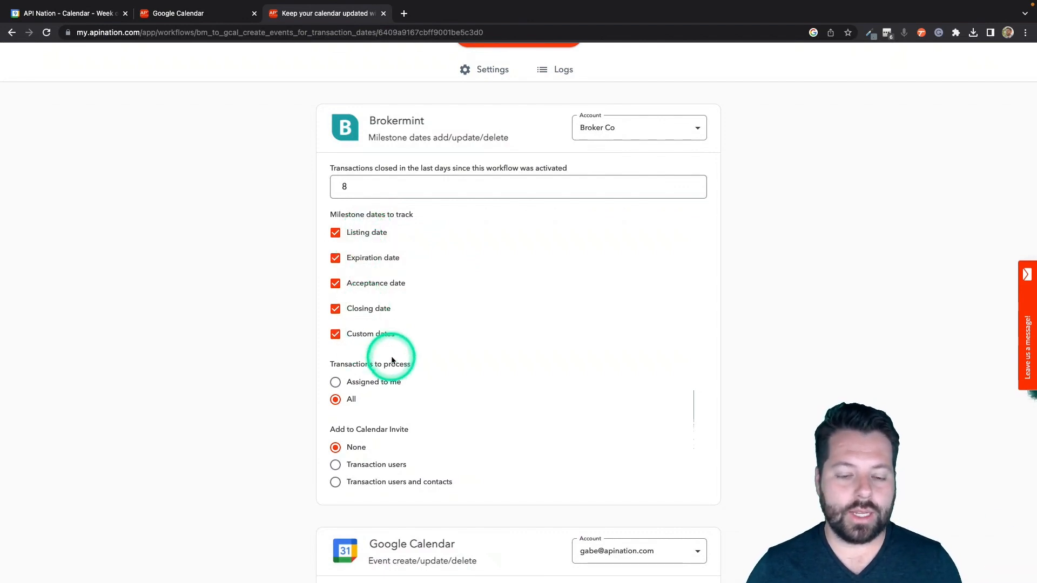
Step: Uncheck Listing, Expiration, Acceptance and Custom dates so only Closing date is tracked, keeping All transactions
left_click(336, 233)
left_click(335, 257)
left_click(335, 232)
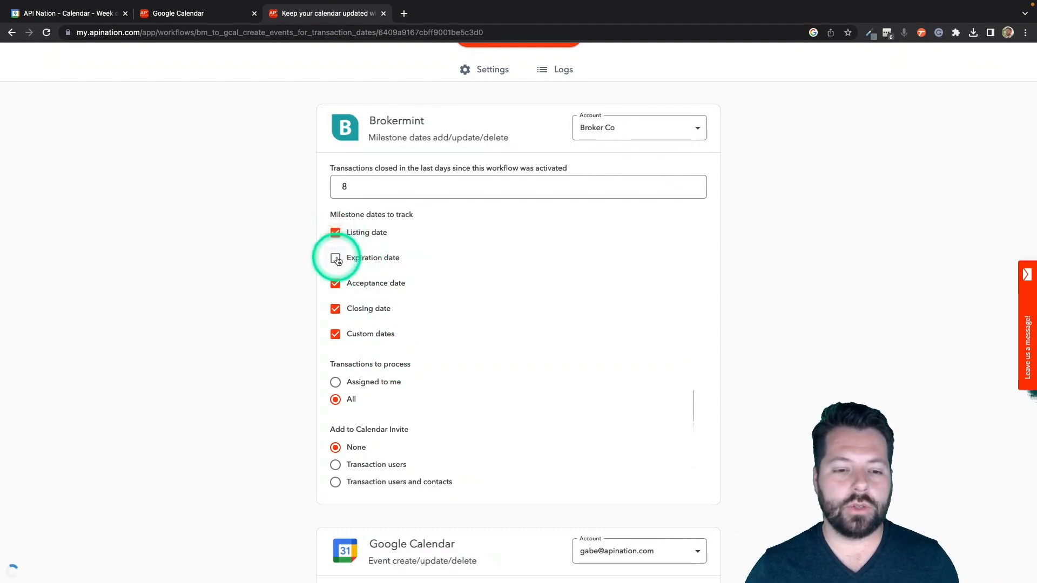
left_click(336, 258)
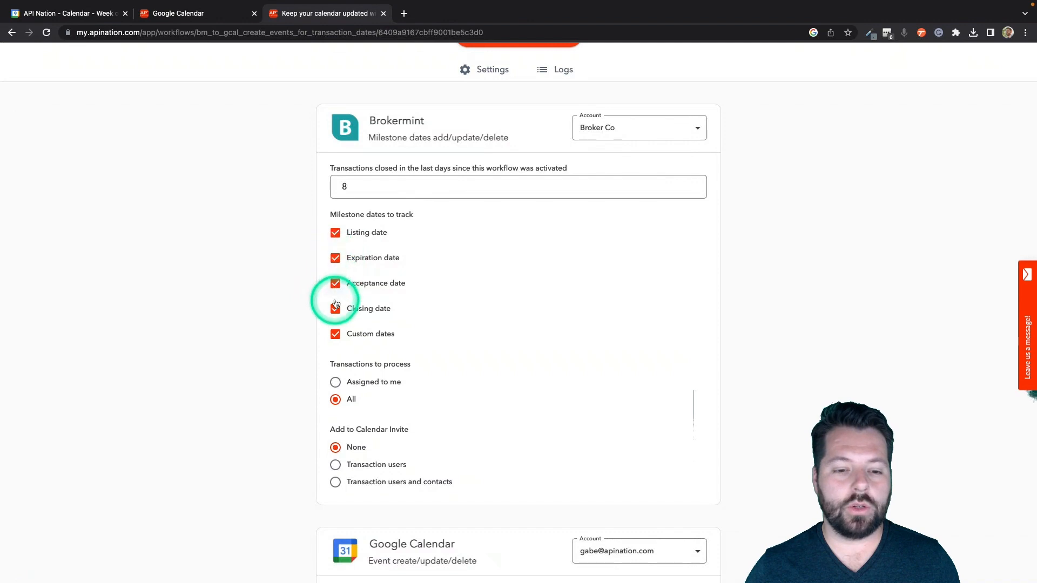
left_click(336, 283)
left_click(336, 258)
left_click(336, 232)
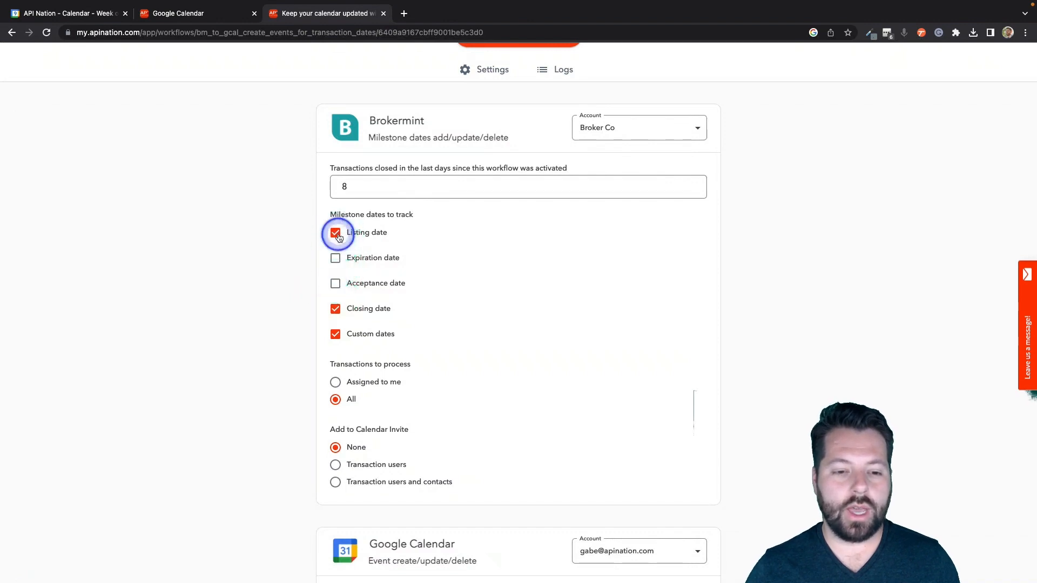
left_click(335, 334)
left_click(395, 392)
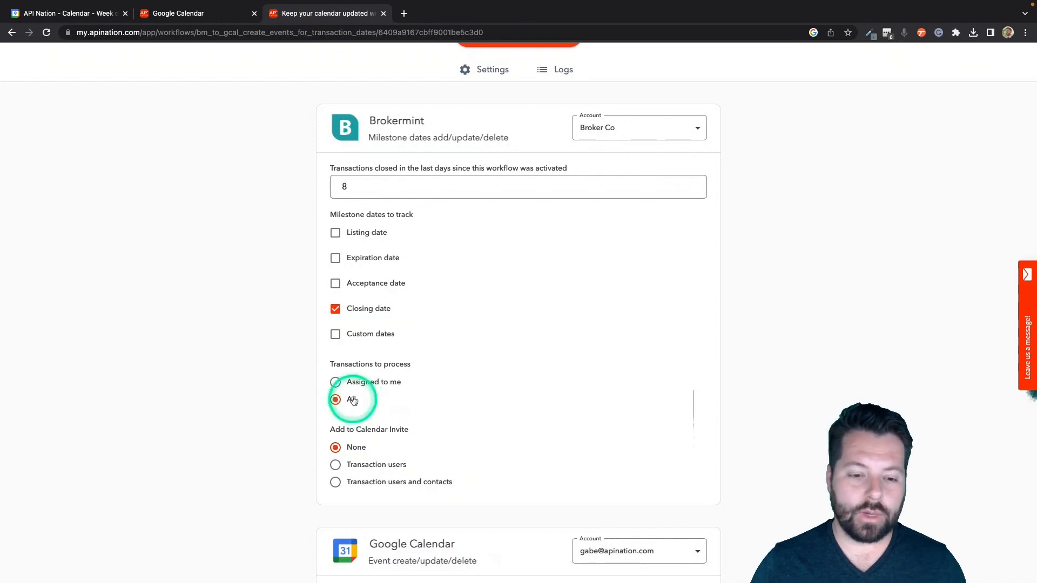
scroll(419, 343, "down", 2)
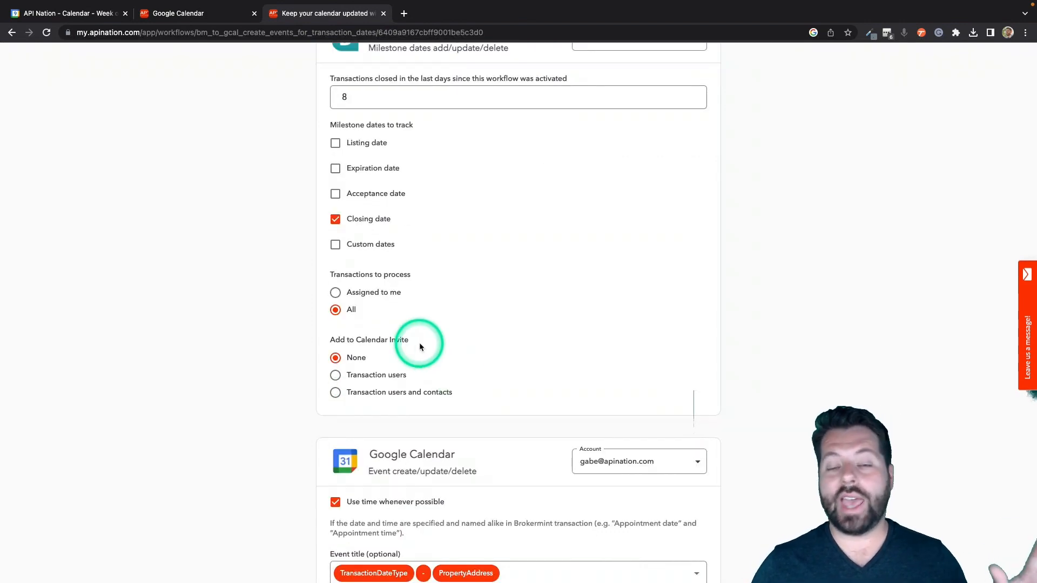
left_click(356, 220)
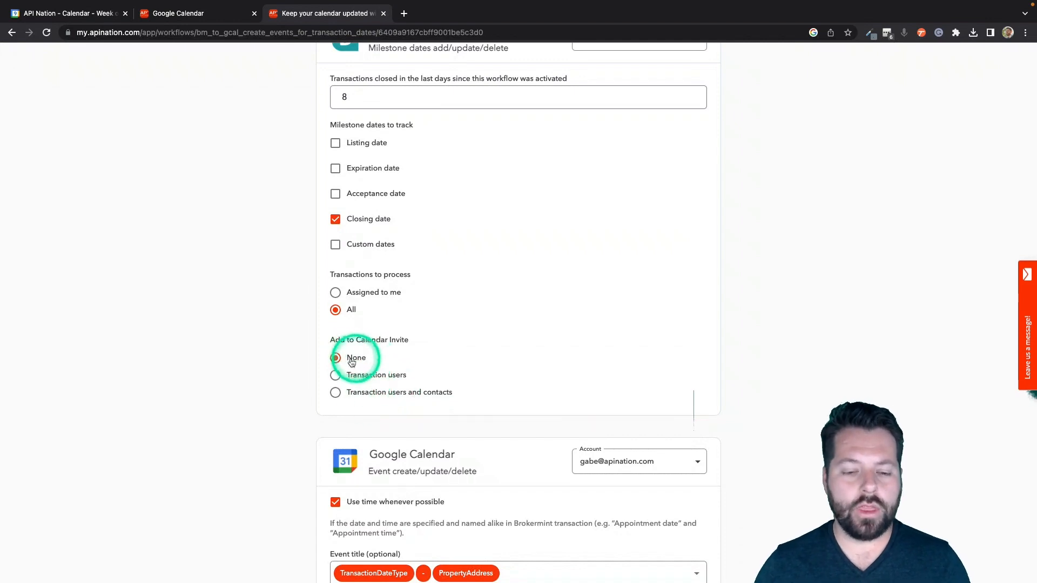
Step: Choose PropertyAddress as the Google Calendar event Location
scroll(456, 371, "down", 5)
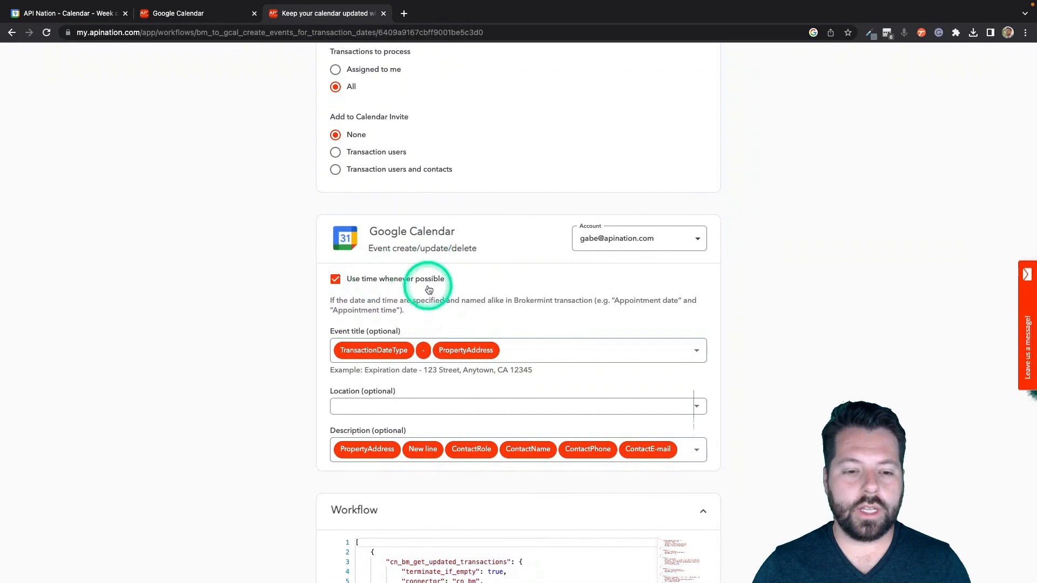
scroll(425, 284, "down", 2)
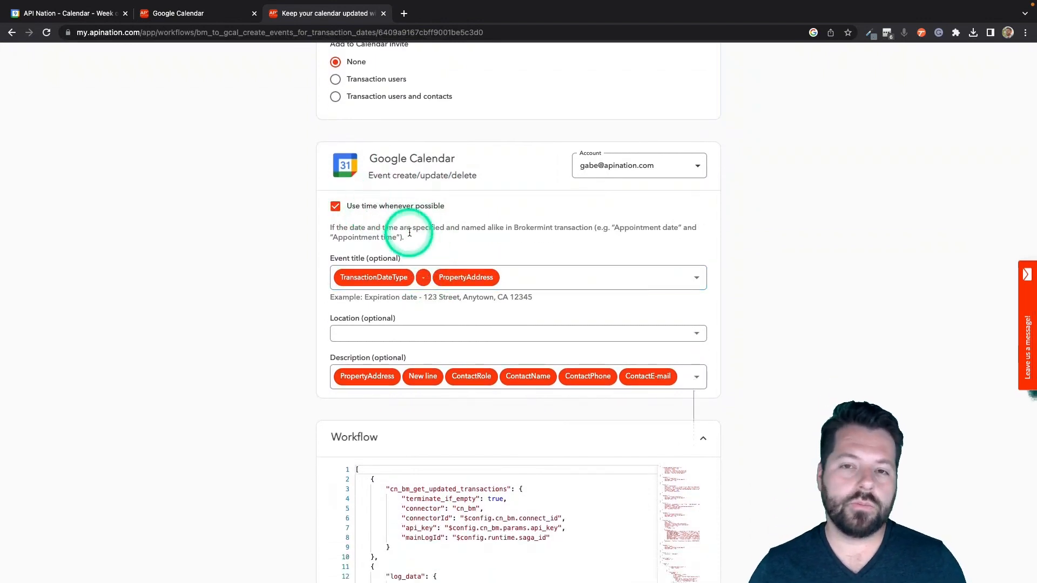
scroll(410, 232, "down", 1)
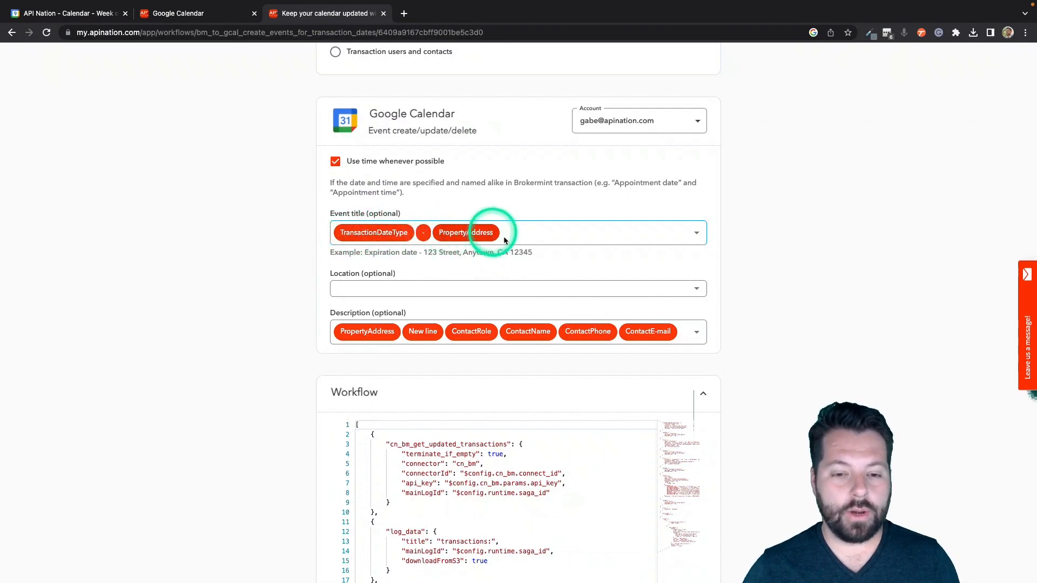
left_click(591, 293)
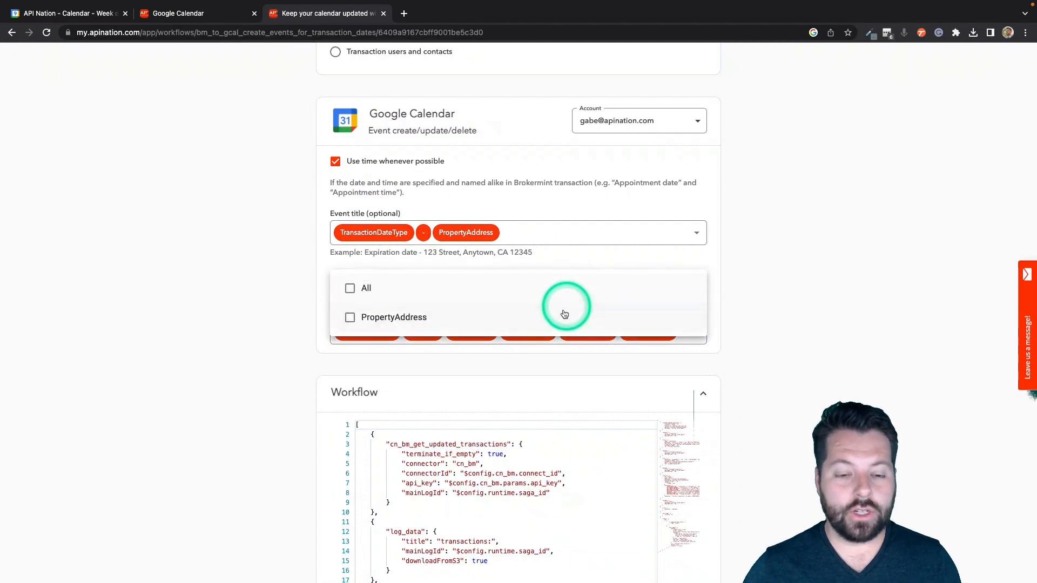
left_click(546, 319)
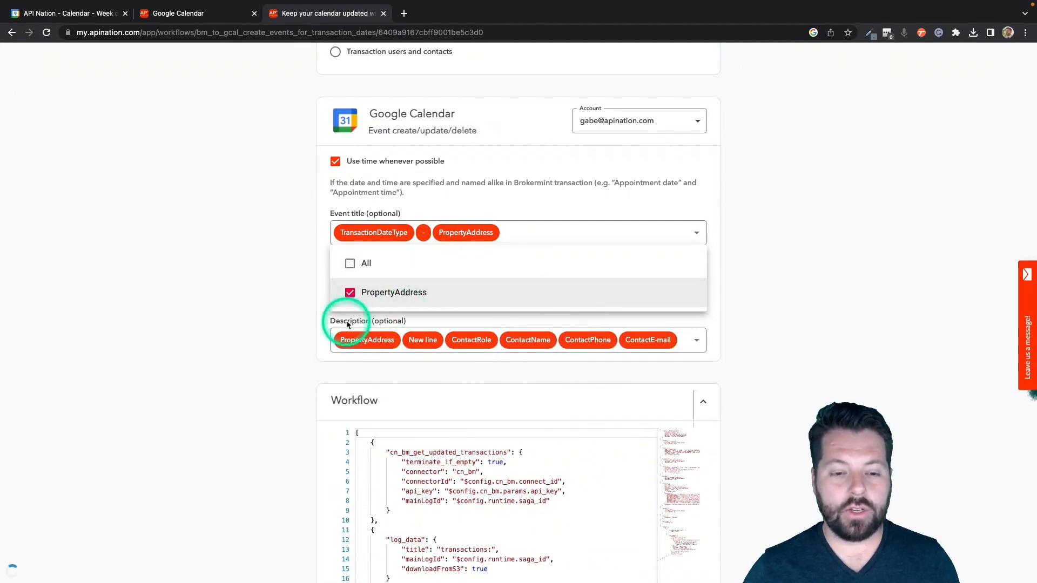
left_click(309, 318)
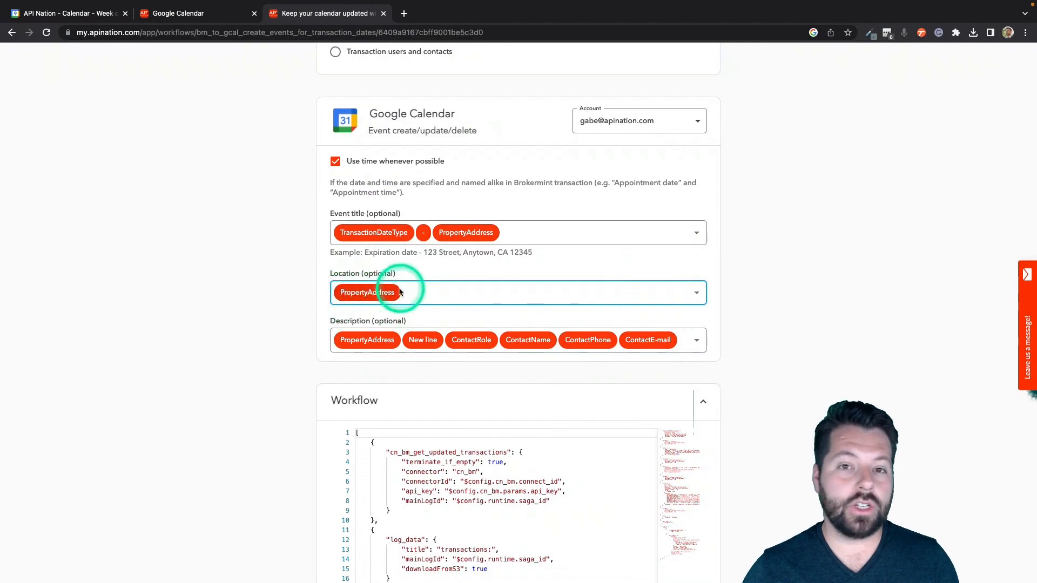
scroll(325, 310, "down", 3)
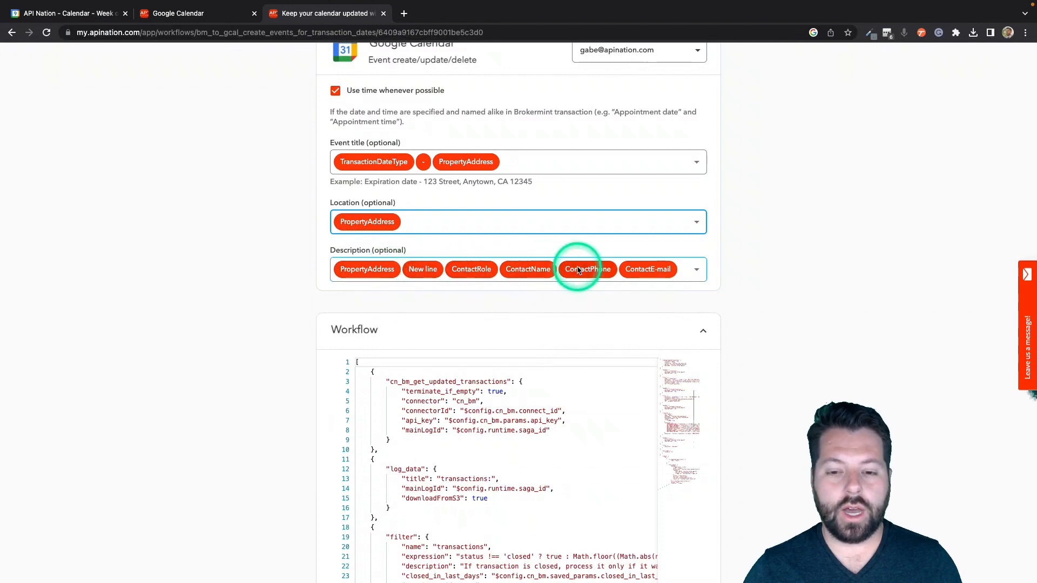
Step: Re-add ContactRole, ContactName, ContactPhone and ContactE-mail after PropertyAddress in the event Description
left_click(696, 271)
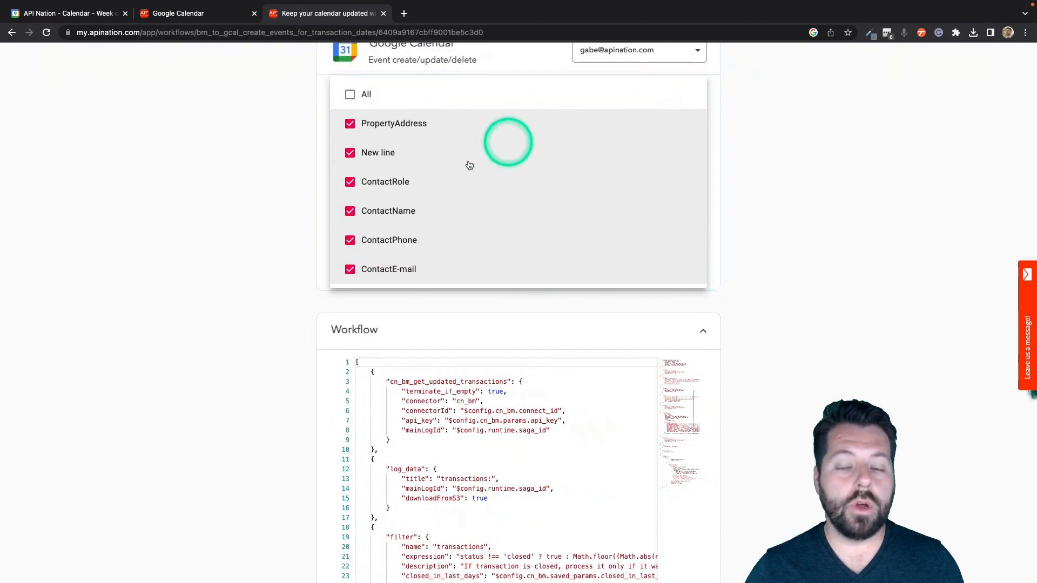
left_click(350, 276)
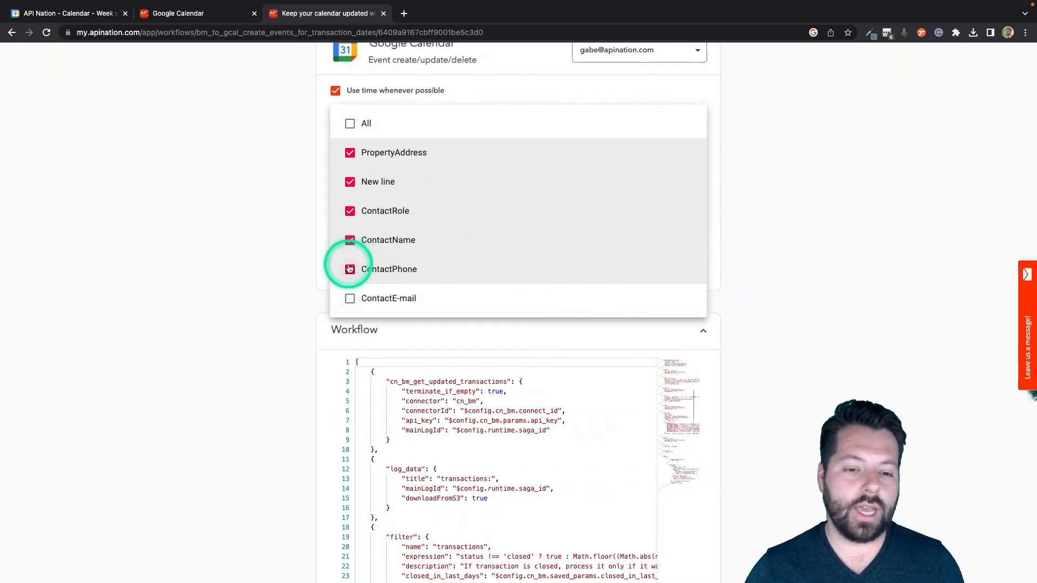
left_click(351, 269)
left_click(351, 270)
left_click(350, 269)
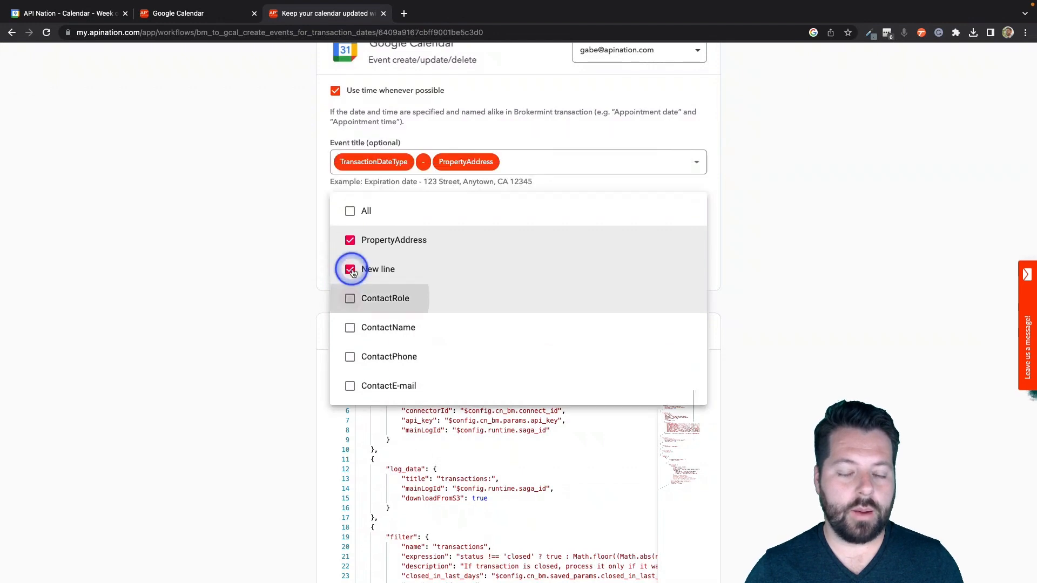
left_click(349, 385)
left_click(350, 239)
left_click(350, 211)
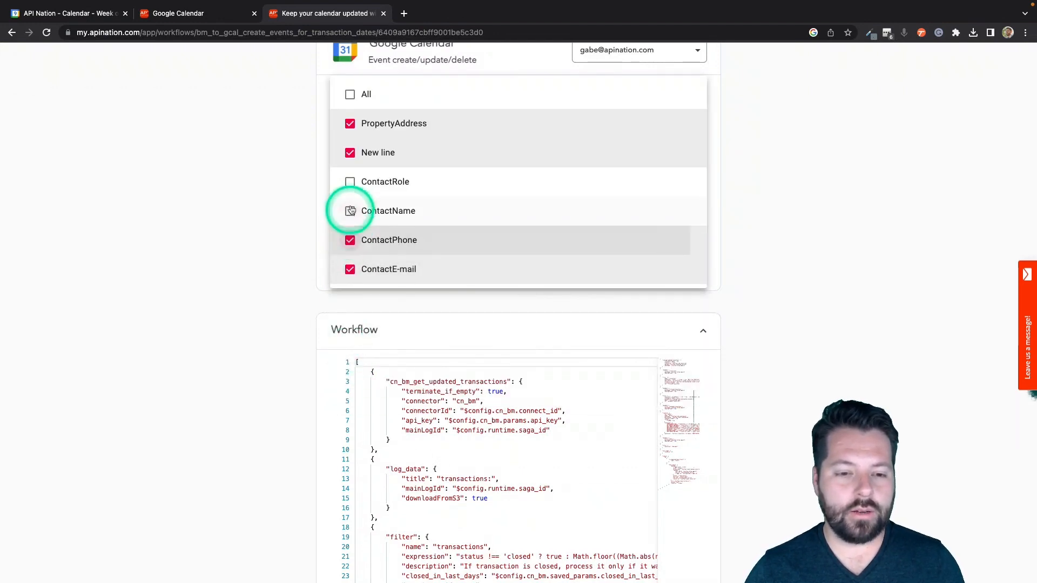
left_click(351, 183)
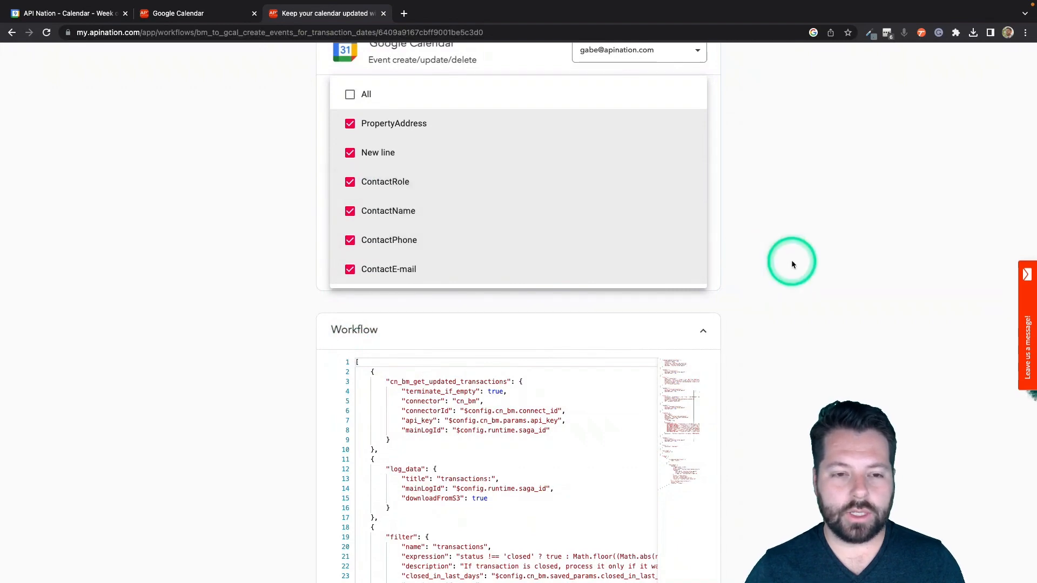
left_click(792, 260)
scroll(675, 290, "up", 15)
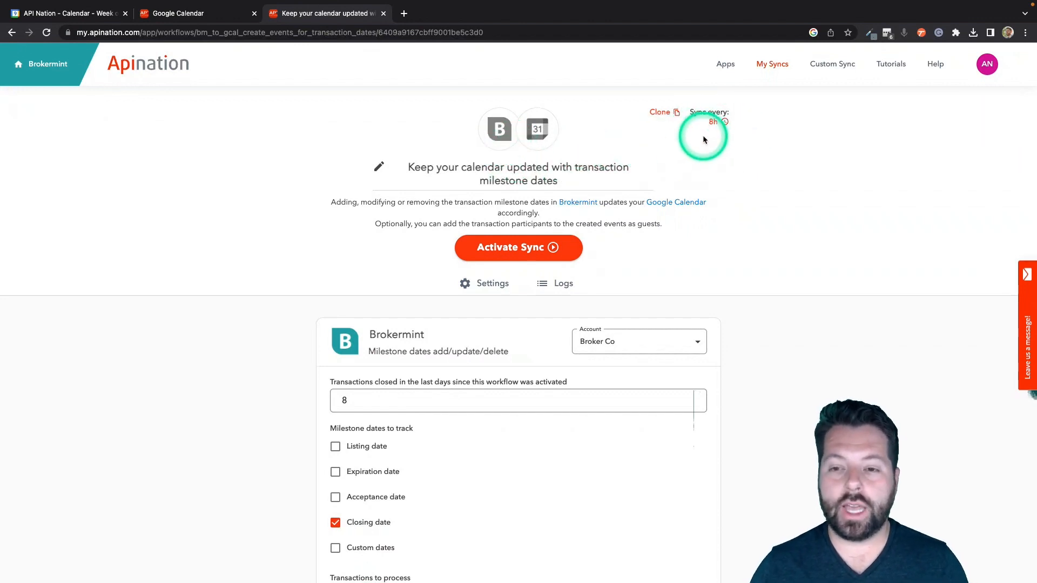
Step: Change the sync interval from 8h to 1h and activate the sync
left_click(716, 123)
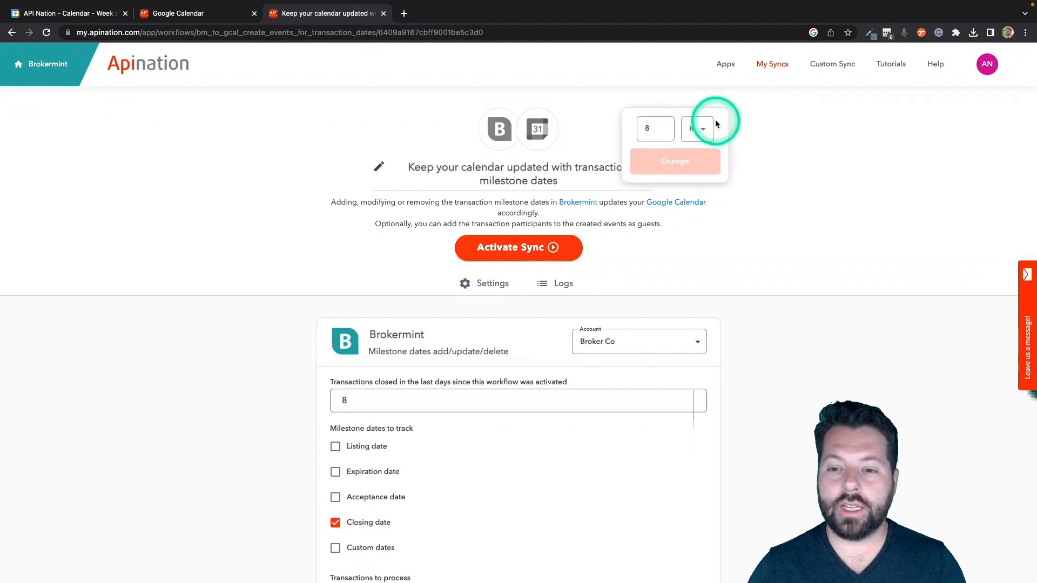
left_click(663, 131)
left_click(662, 132)
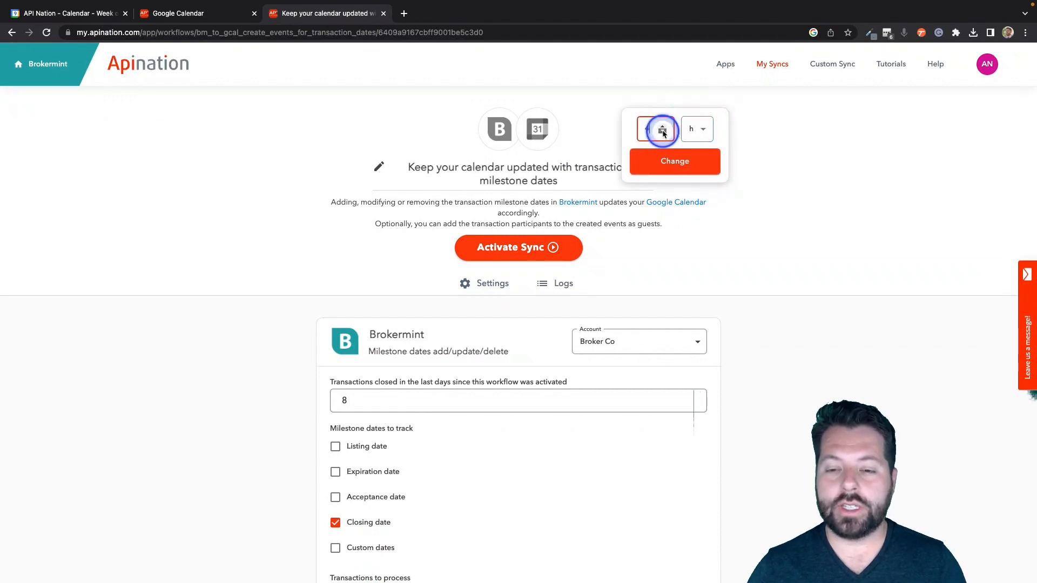
left_click(663, 131)
left_click(664, 132)
left_click(664, 131)
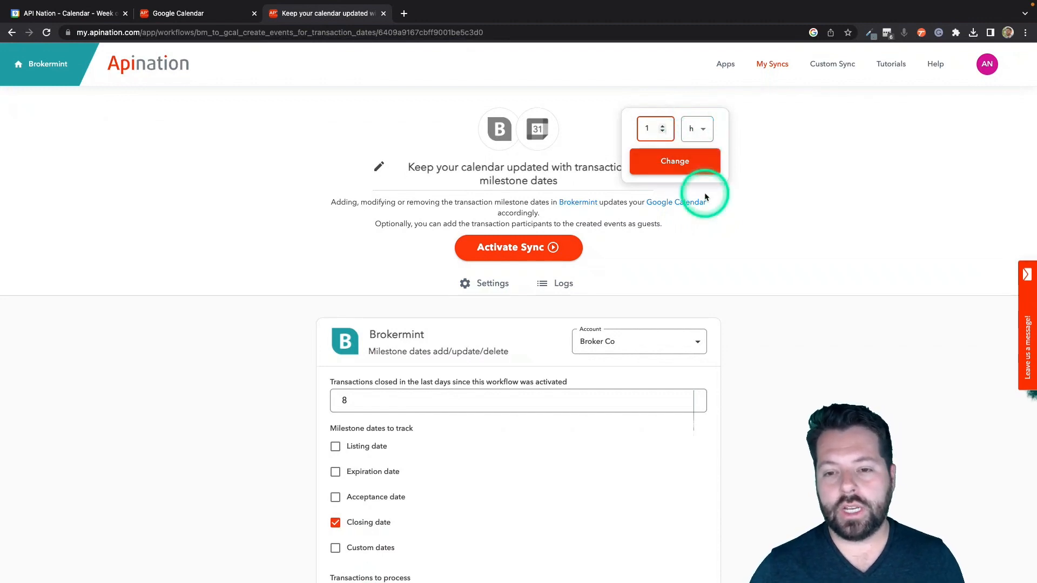
left_click(699, 170)
left_click(545, 248)
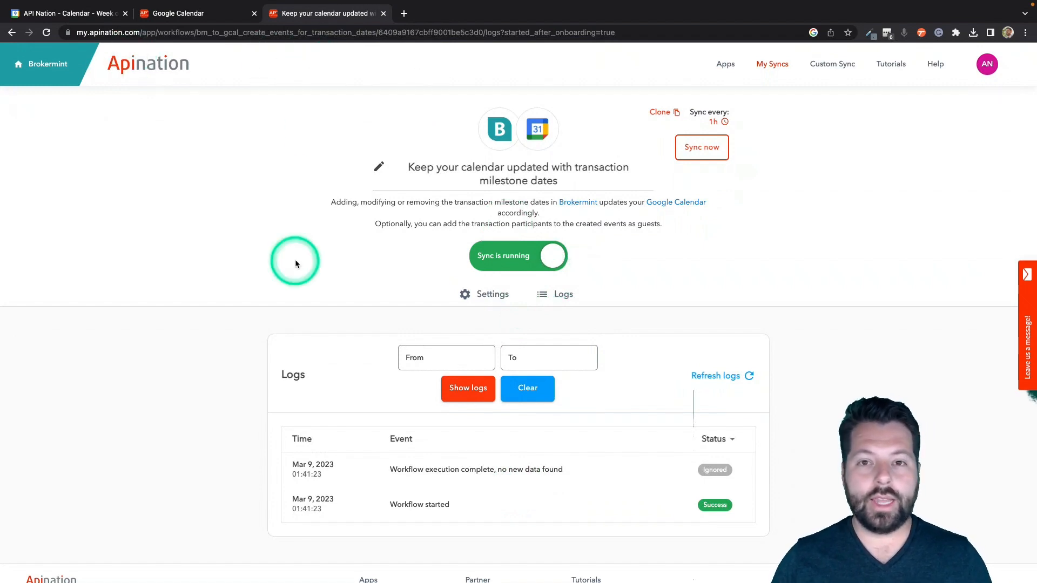
Step: Switch to the first browser tab, leaving the running sync's logs
left_click(84, 18)
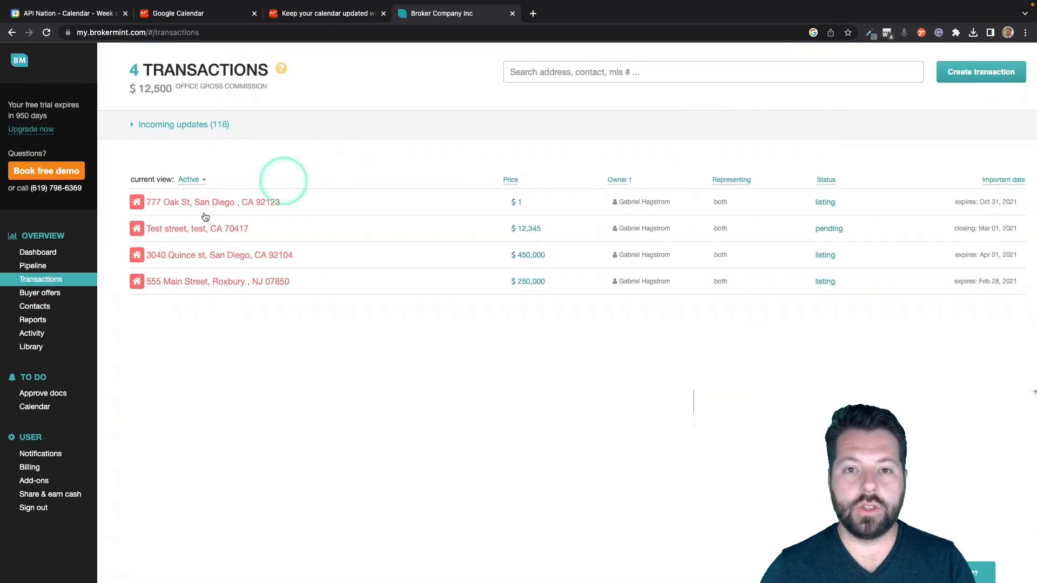
left_click(194, 257)
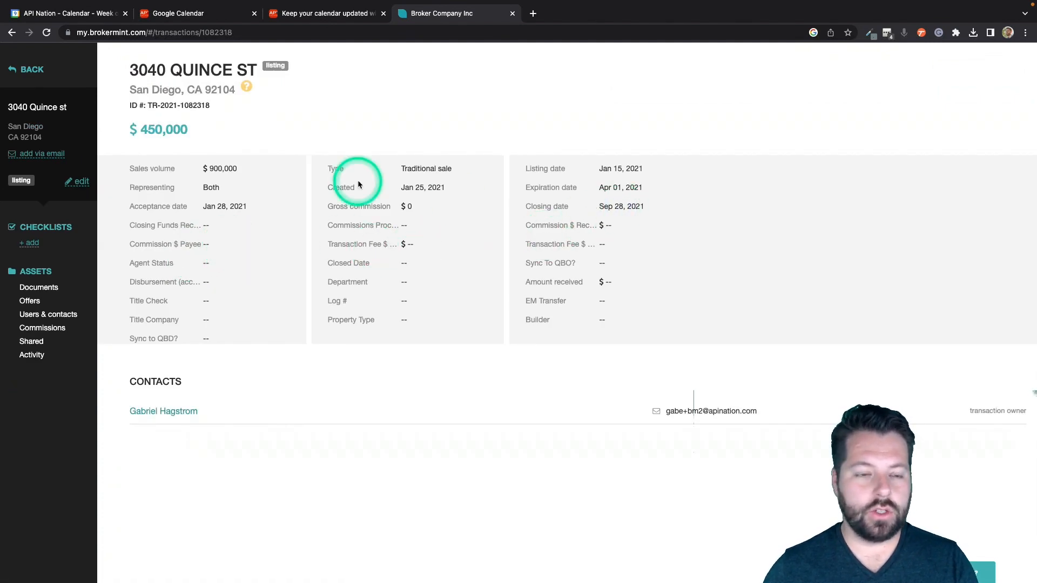
left_click(82, 183)
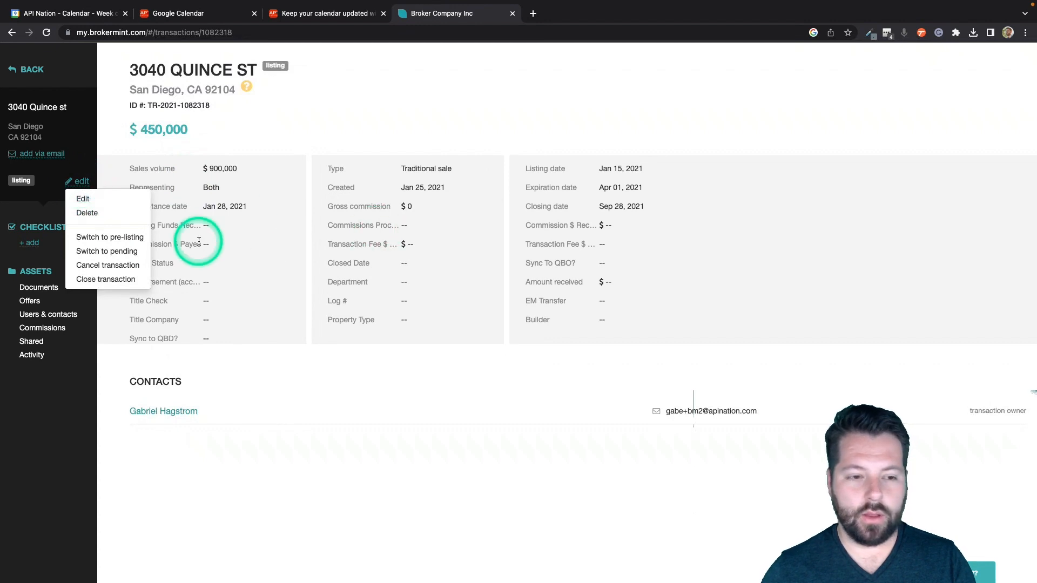
left_click(83, 199)
left_click(505, 240)
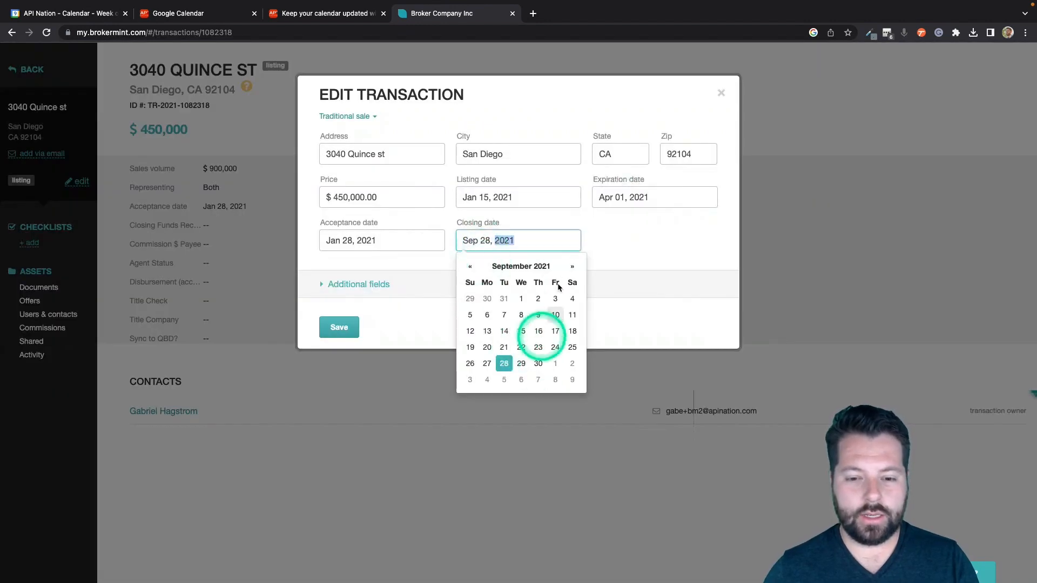
left_click(540, 267)
left_click(529, 294)
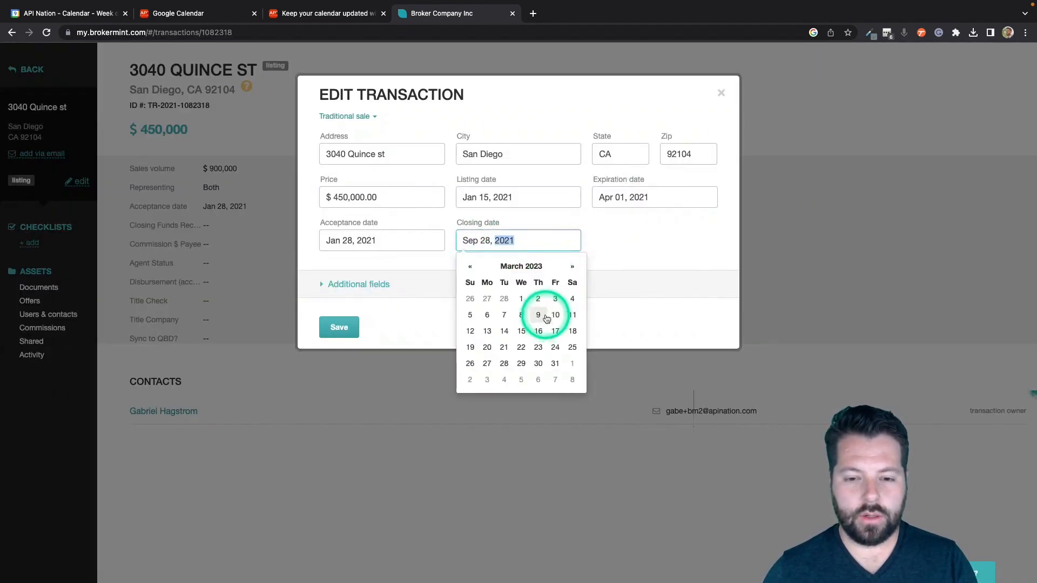
left_click(547, 319)
left_click(340, 329)
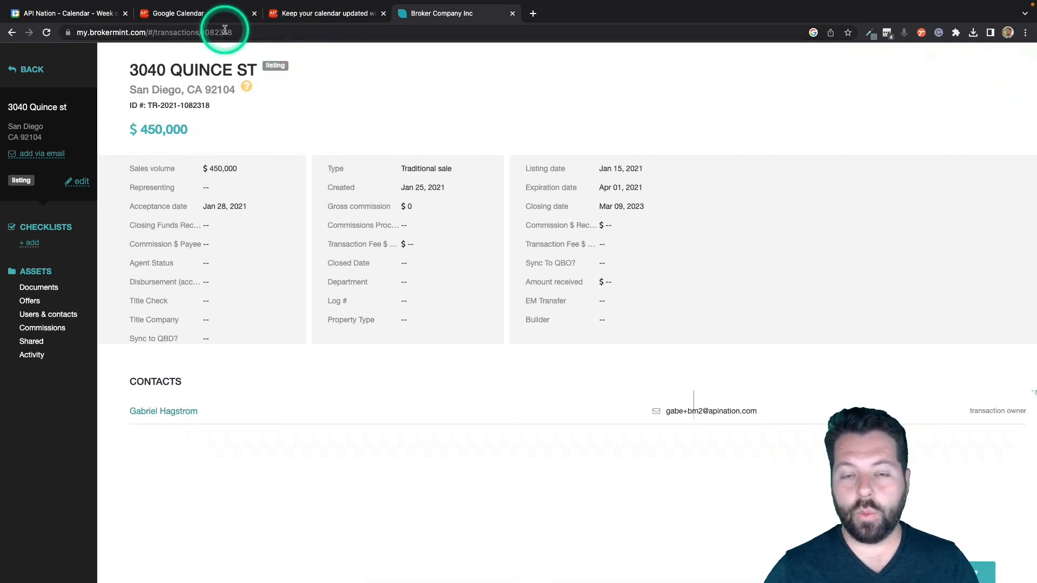
left_click(95, 15)
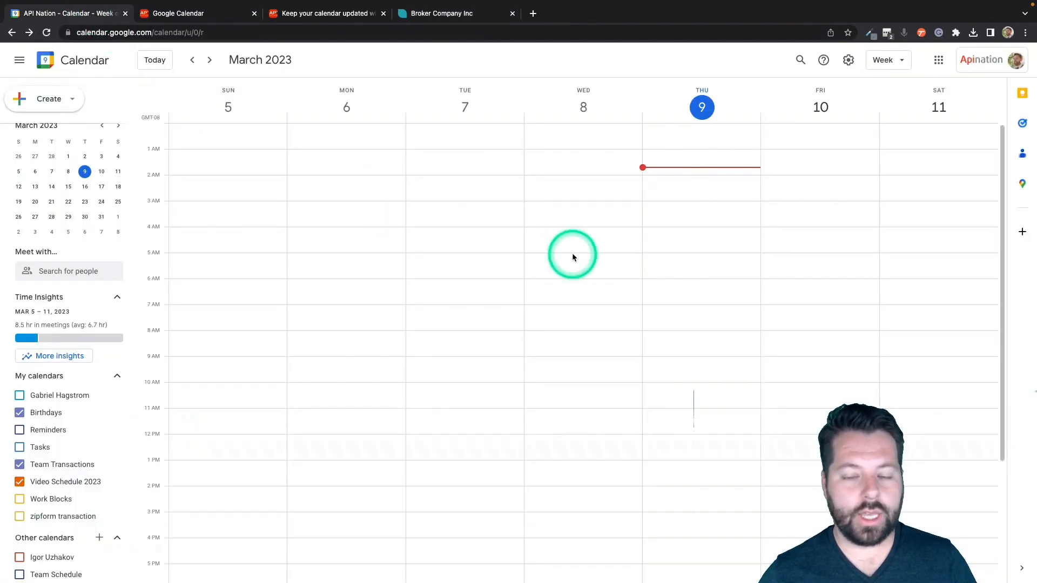
left_click(47, 396)
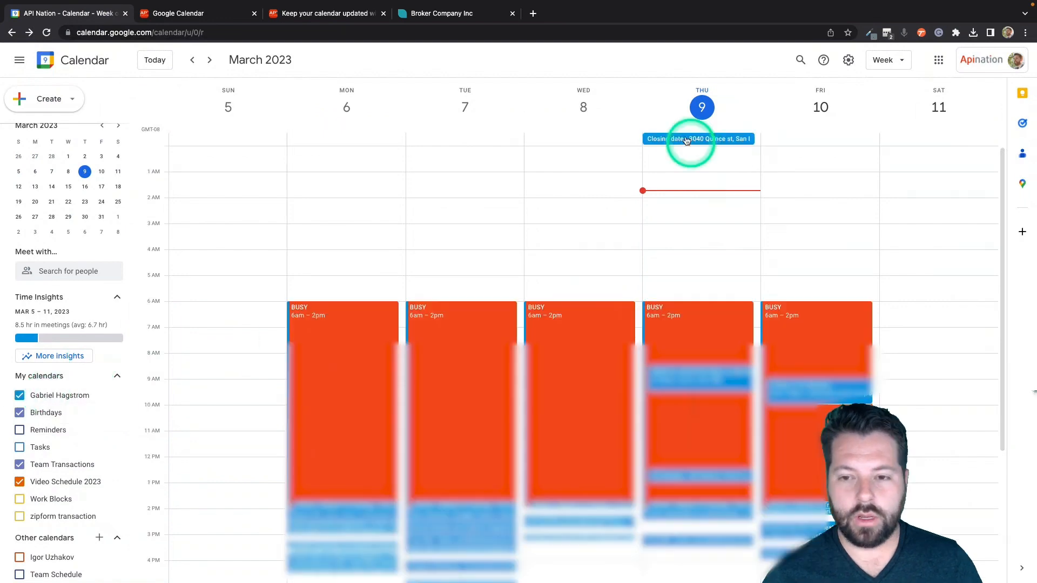
left_click(670, 140)
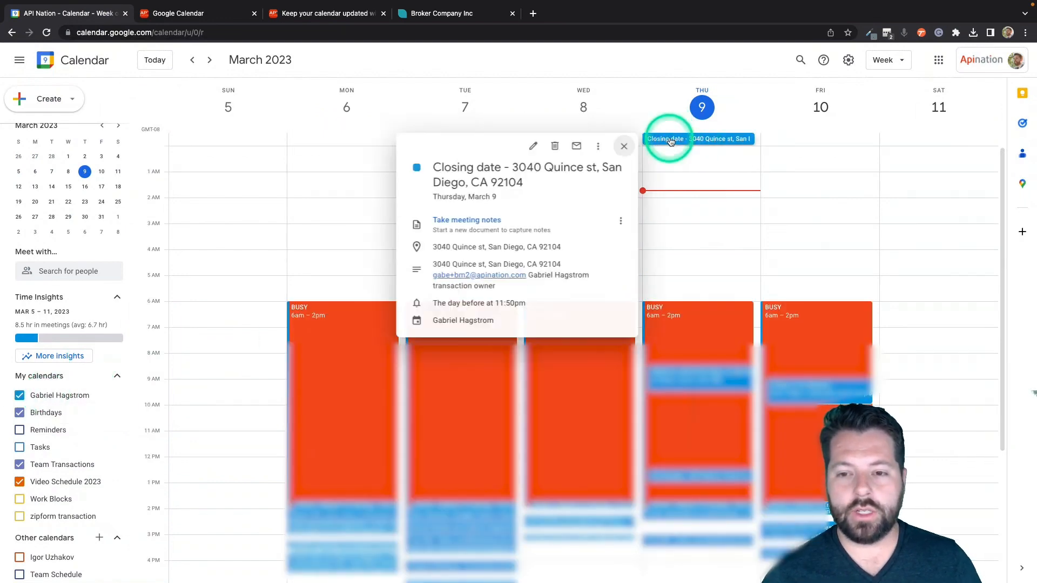
left_click(484, 175)
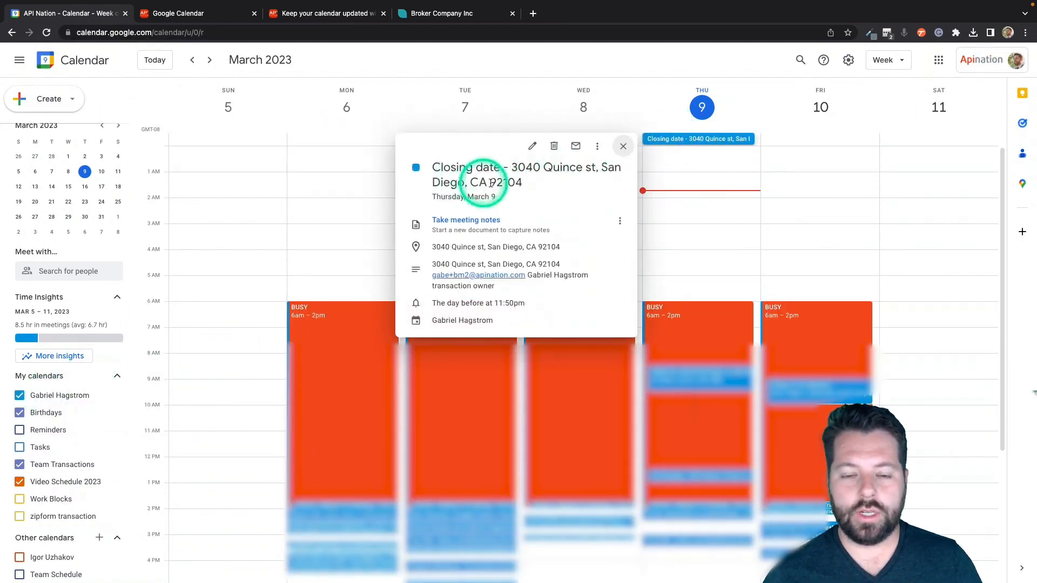